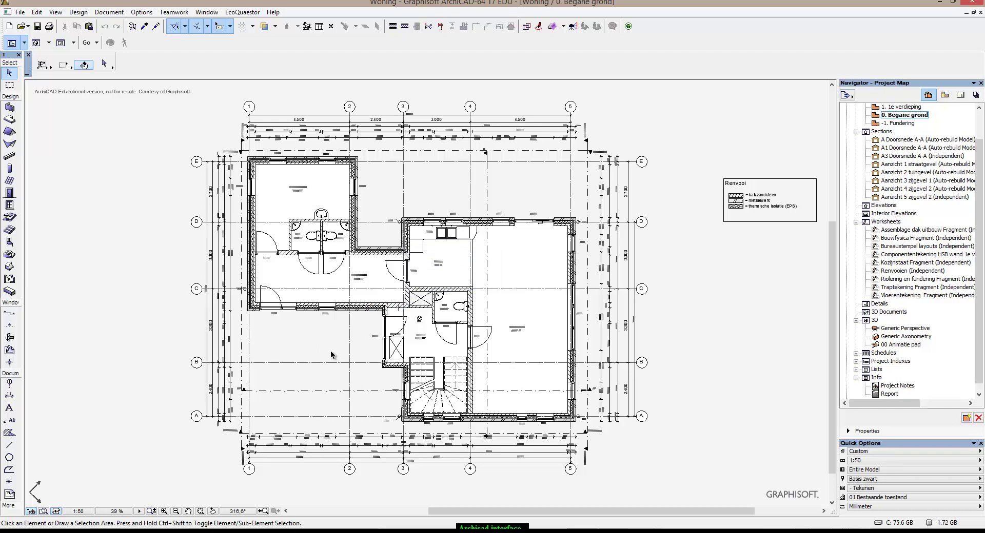
Switch from the ground-floor plan to the generic 3D perspective of the Woning house
key("F3")
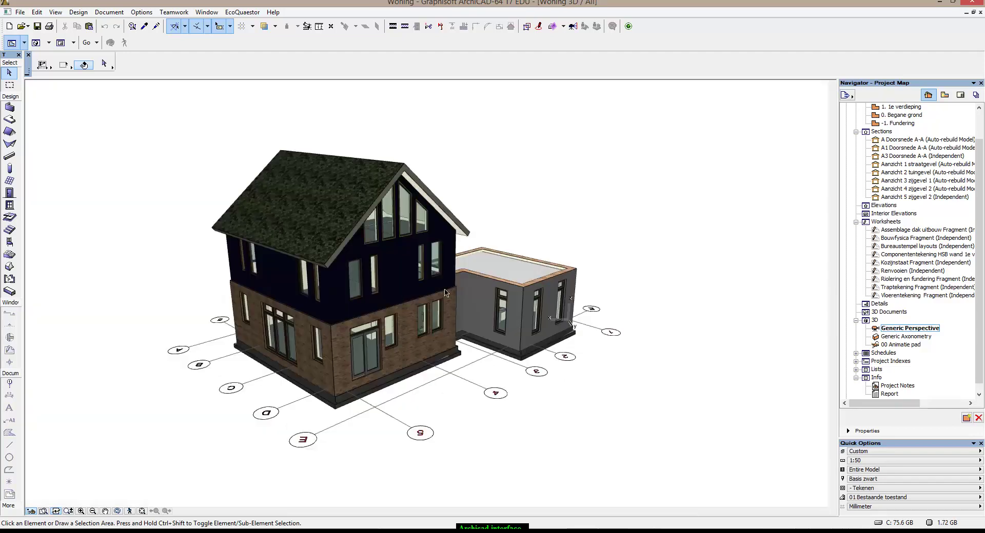
left_click(21, 13)
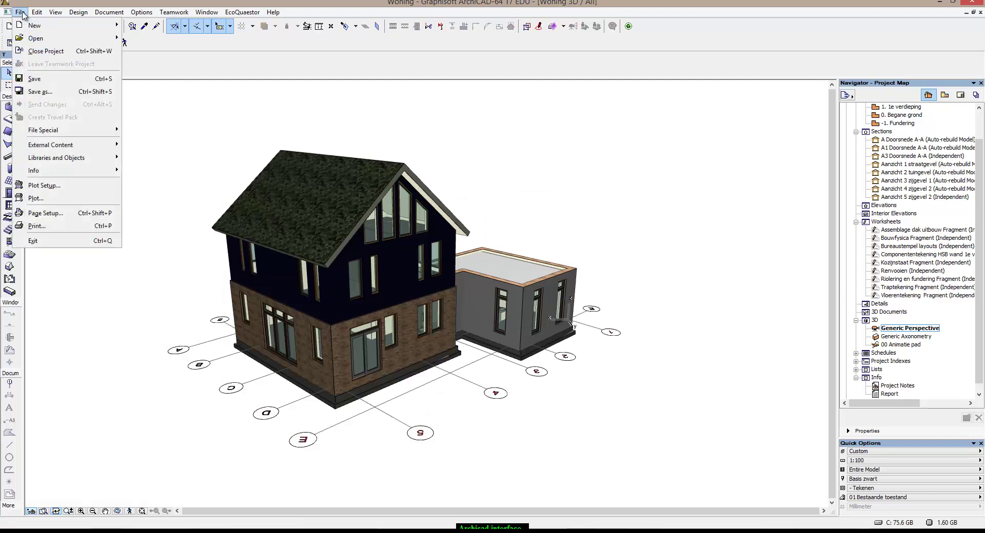
Save the 3D model as SketchUp file Woning.skp, replacing the existing copy, and accept the export options
left_click(44, 94)
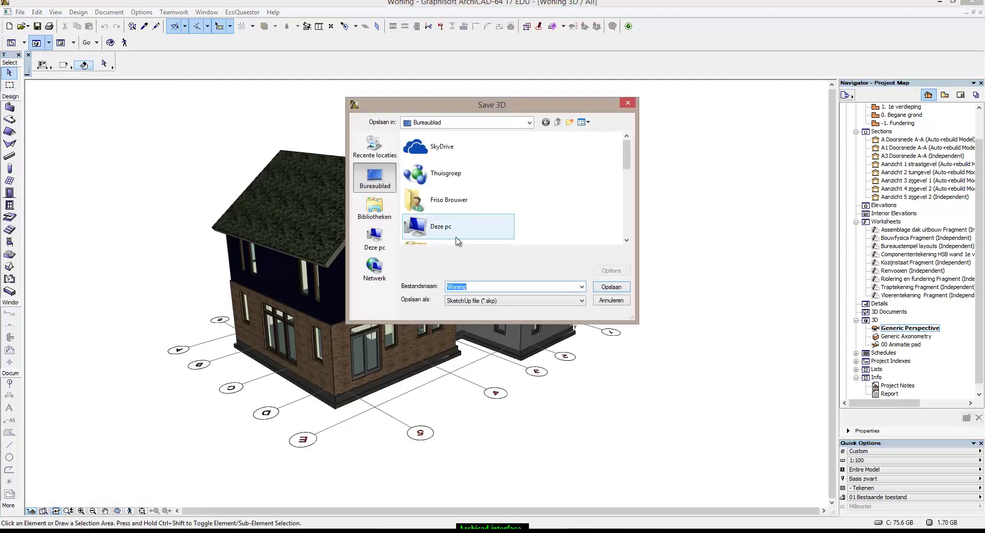
left_click(505, 303)
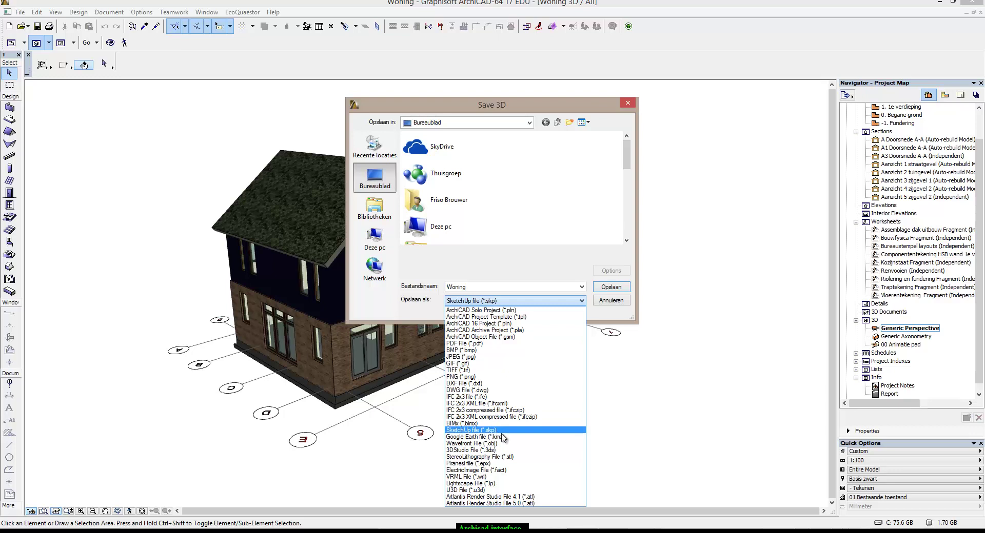
left_click(495, 433)
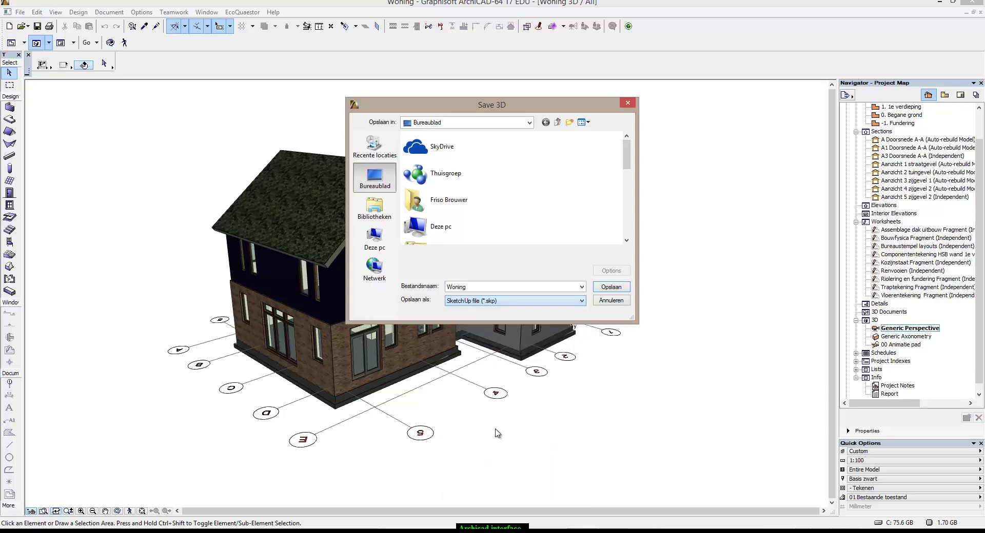
left_click(622, 288)
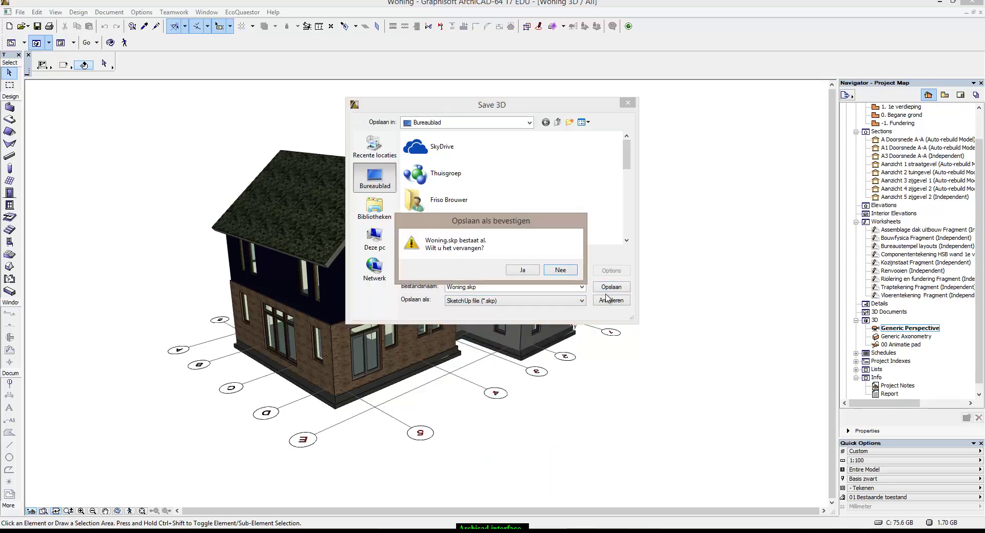
left_click(537, 277)
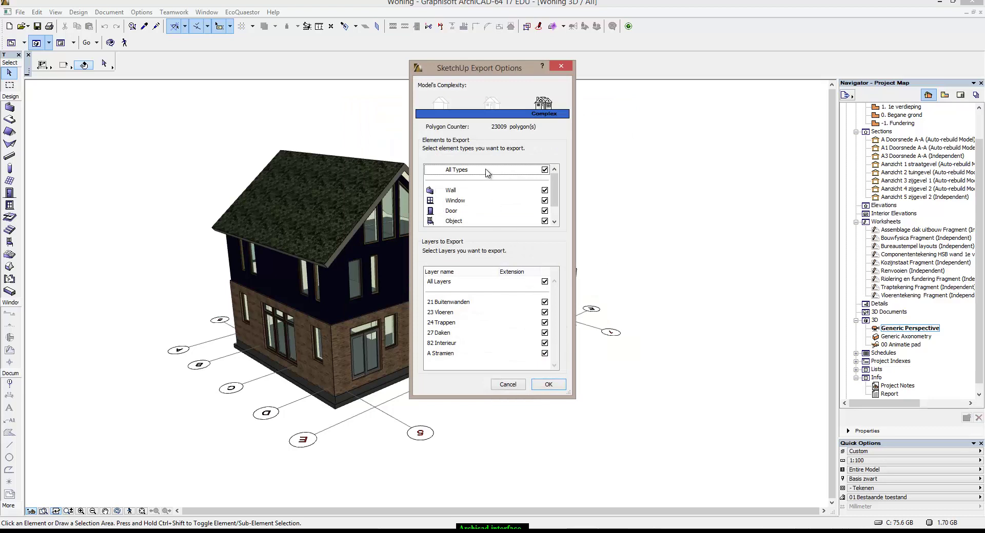
left_click_drag(555, 192, 555, 210)
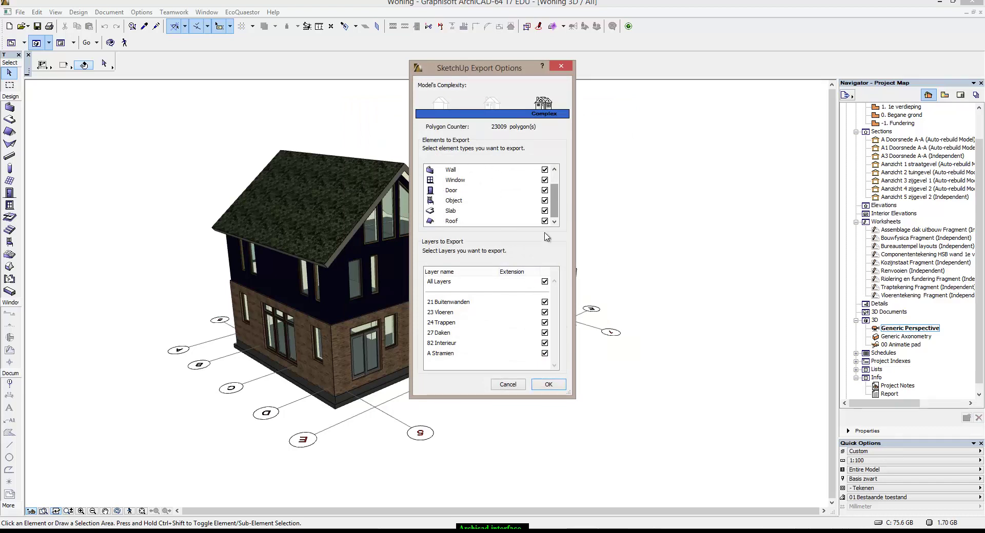
left_click(554, 385)
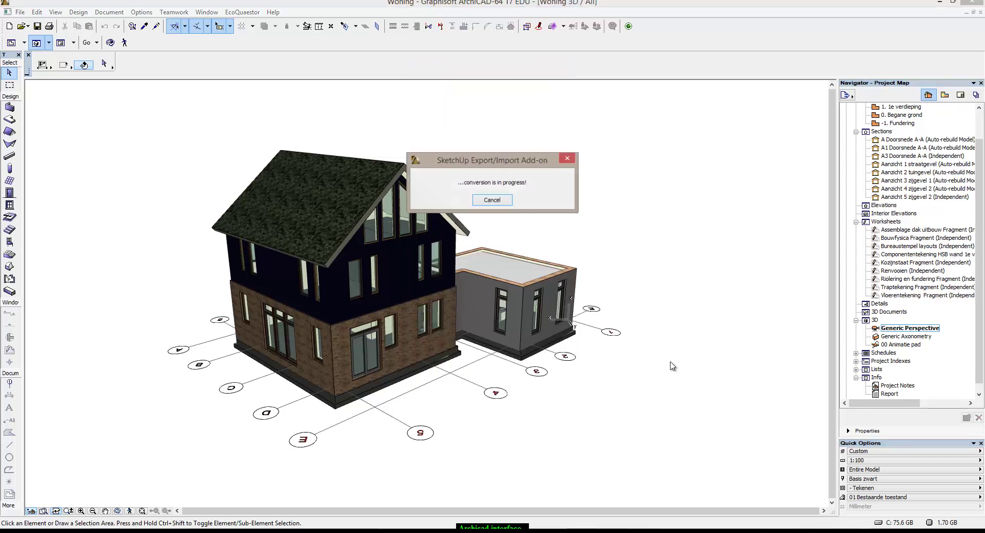
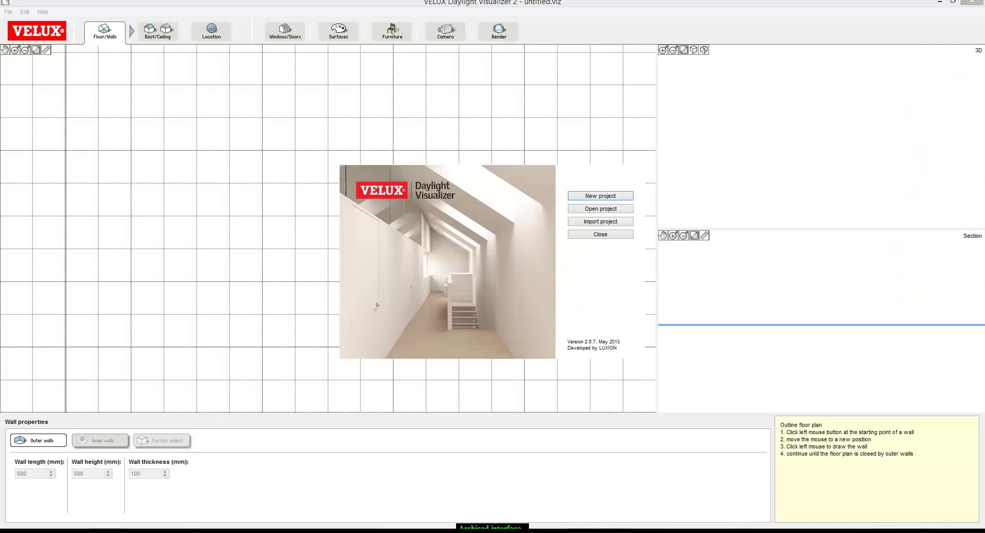
Import the house model Woning.skp from the Bureaublad into a new project
left_click(600, 227)
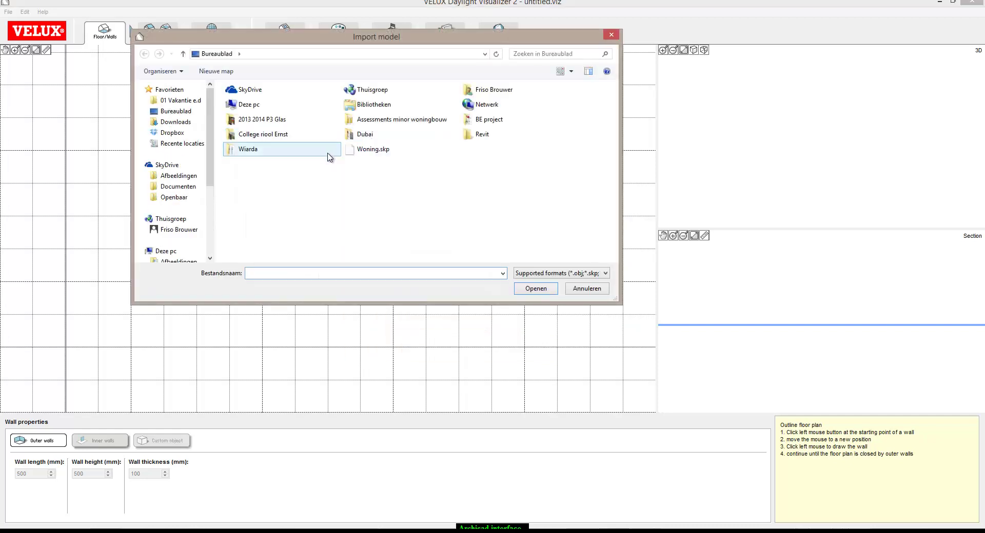
left_click(382, 150)
left_click(535, 288)
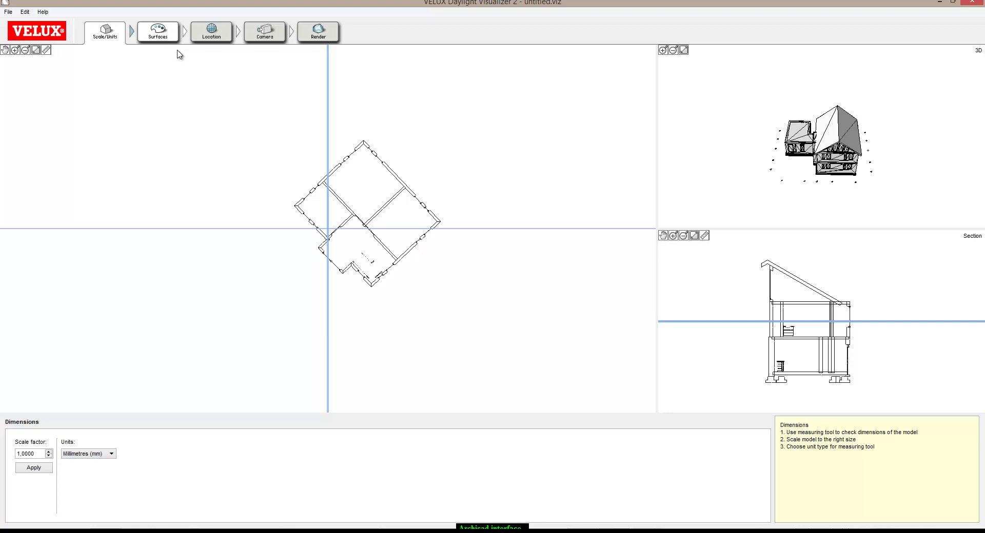
Give the Div.-Glas element a window glass surface with 68% transmittance
left_click(158, 33)
mouse_move(70, 463)
left_mouse_down()
mouse_move(73, 494)
mouse_move(76, 479)
left_mouse_up()
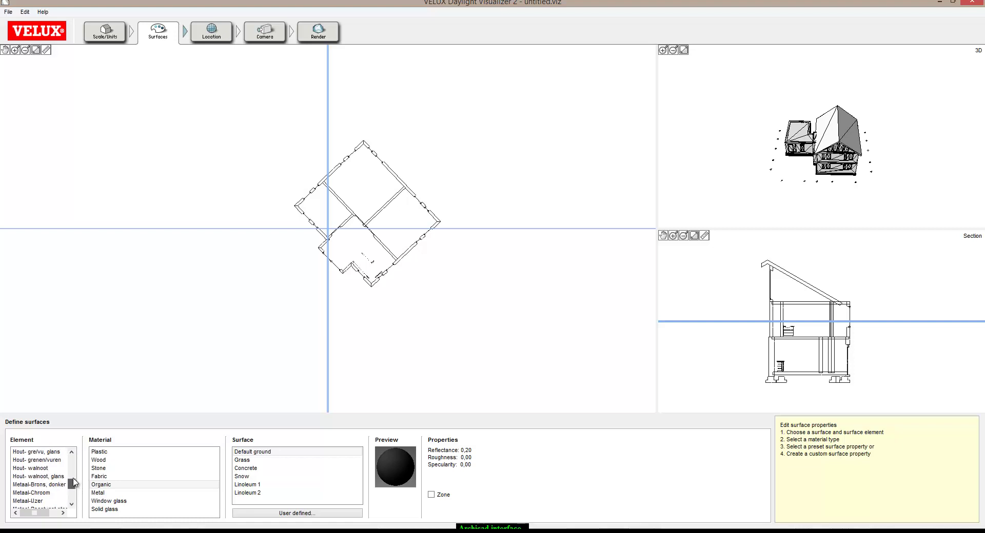
left_click(24, 468)
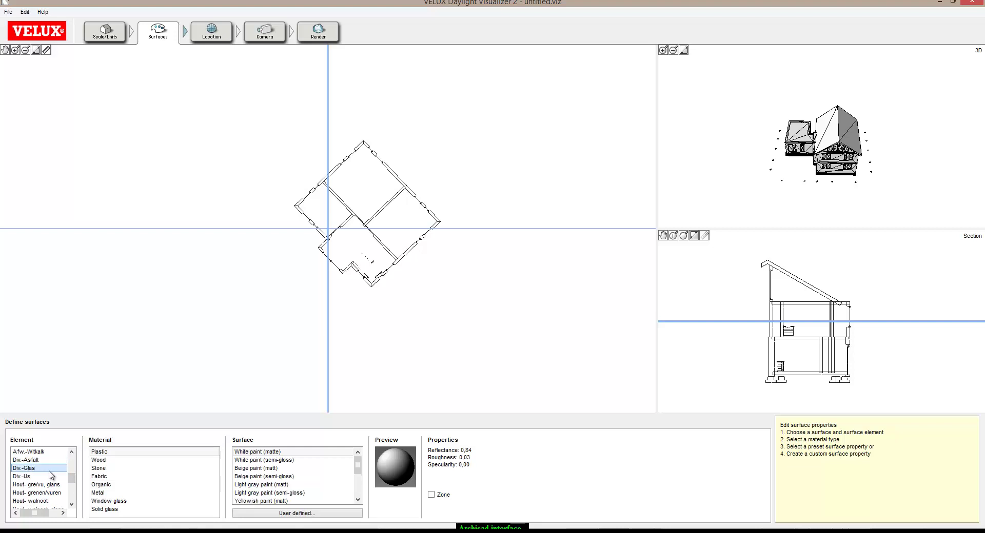
left_click(116, 501)
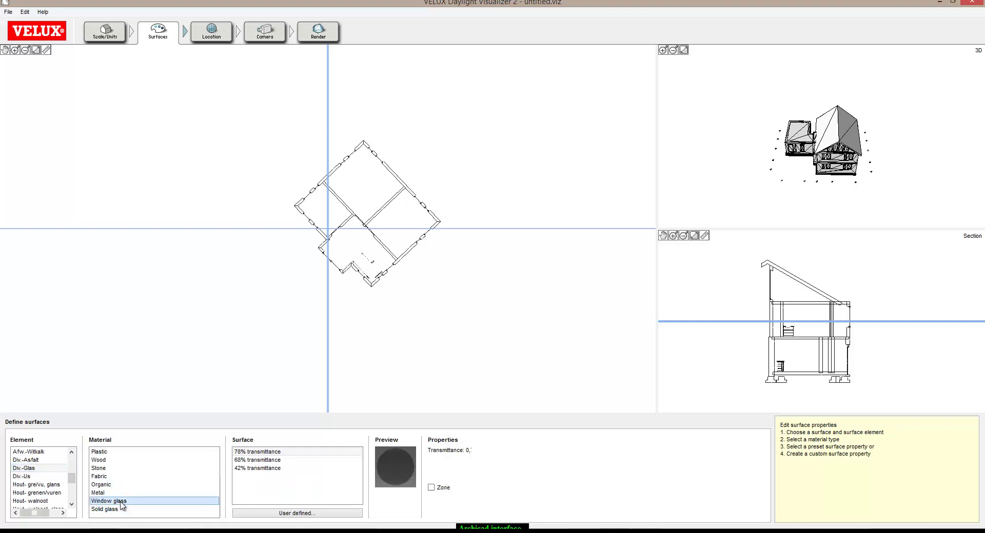
left_click(267, 460)
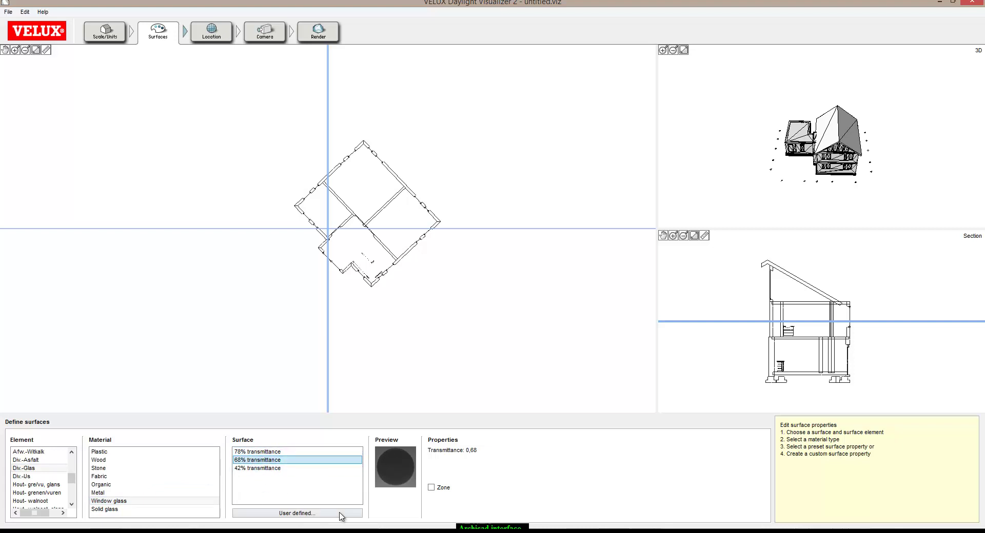
left_click(276, 330)
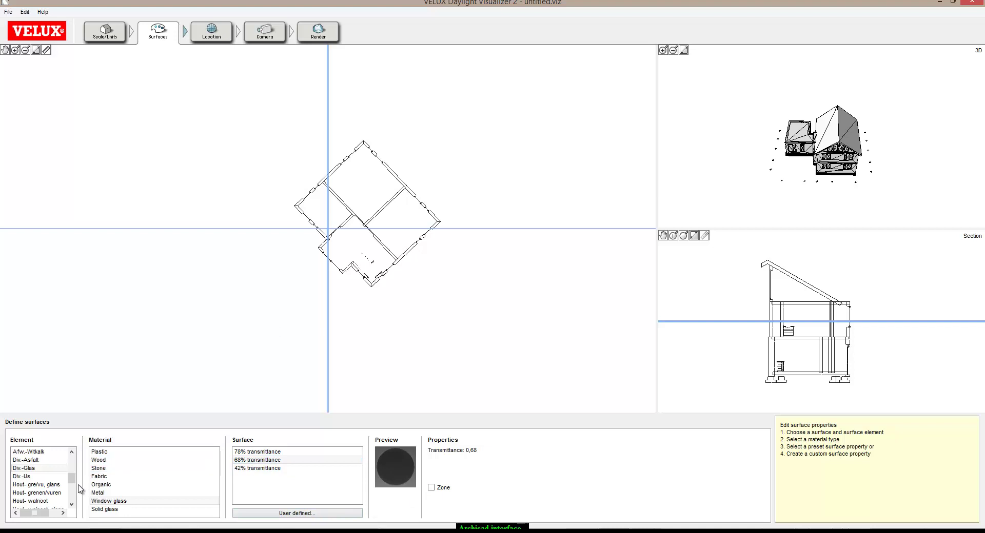
Assign the 23 Vloer floor the Wood material Wooden floor 1
left_click_drag(72, 479, 72, 465)
left_click(63, 460)
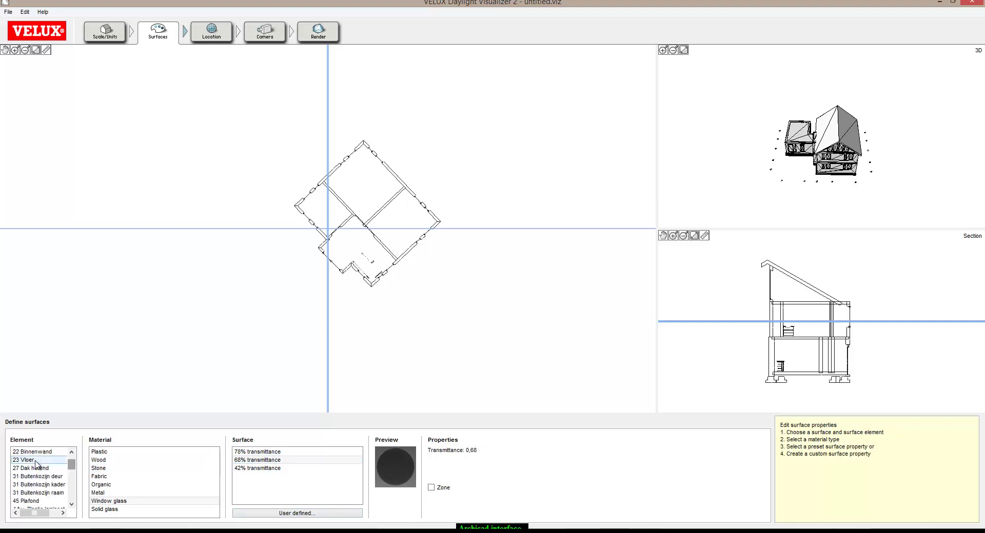
left_click(126, 462)
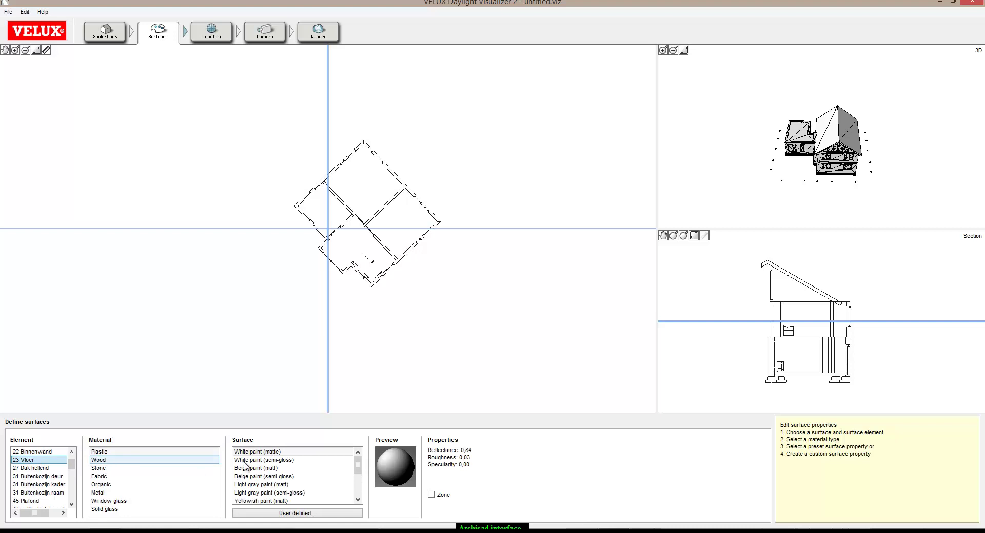
left_click(108, 461)
left_click(287, 452)
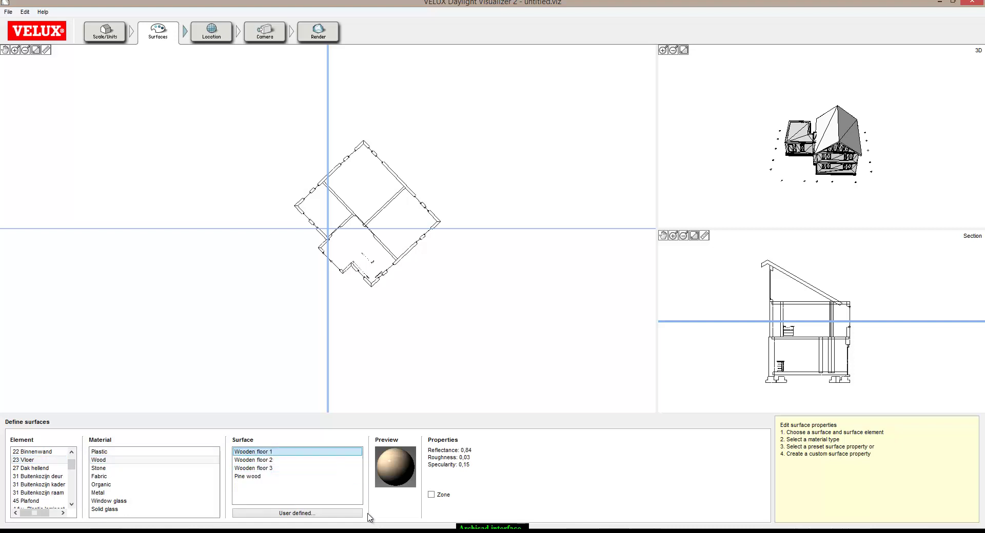
left_click(528, 163)
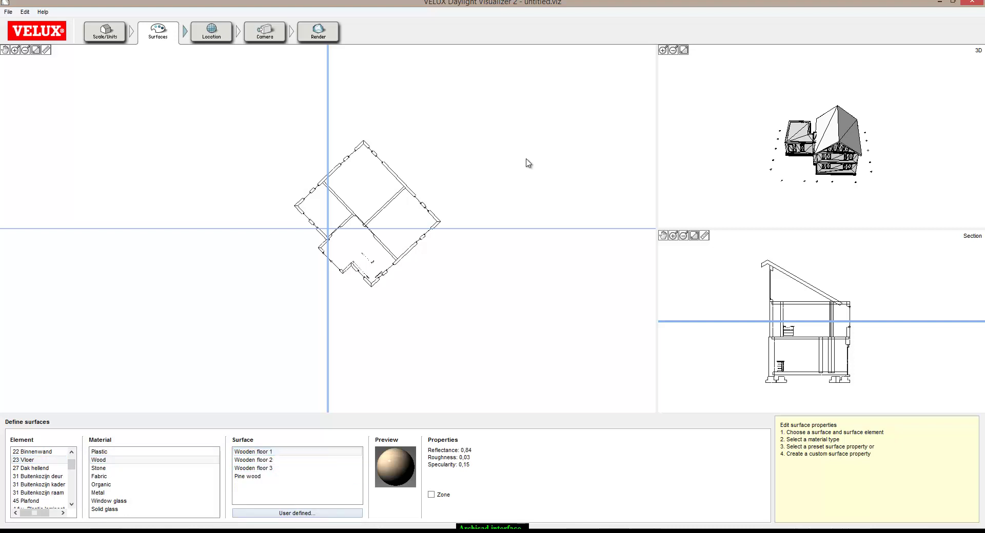
Choose Amsterdam from the preset locations, then go on to the Camera step
left_click(213, 34)
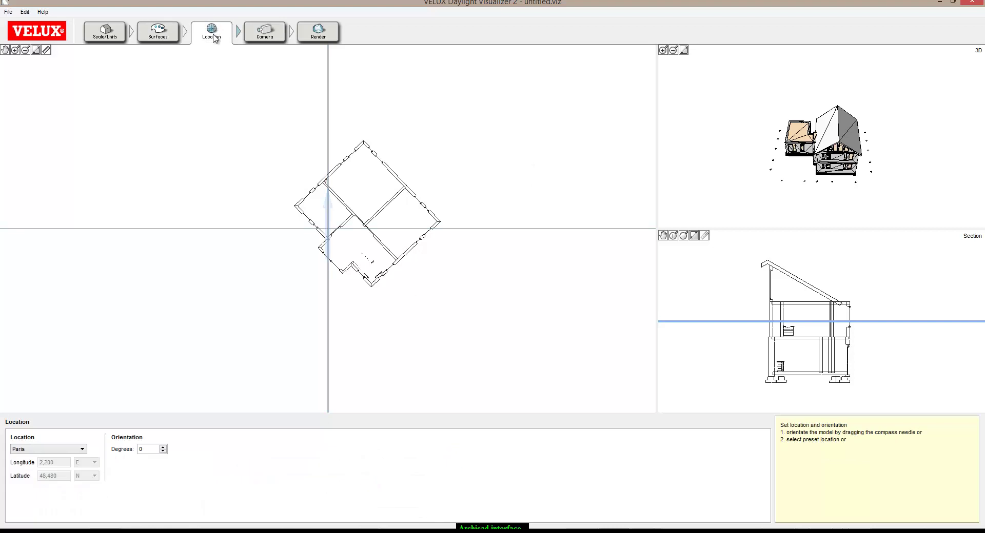
left_click(78, 453)
left_click_drag(84, 495, 82, 460)
left_click(72, 458)
left_click(268, 37)
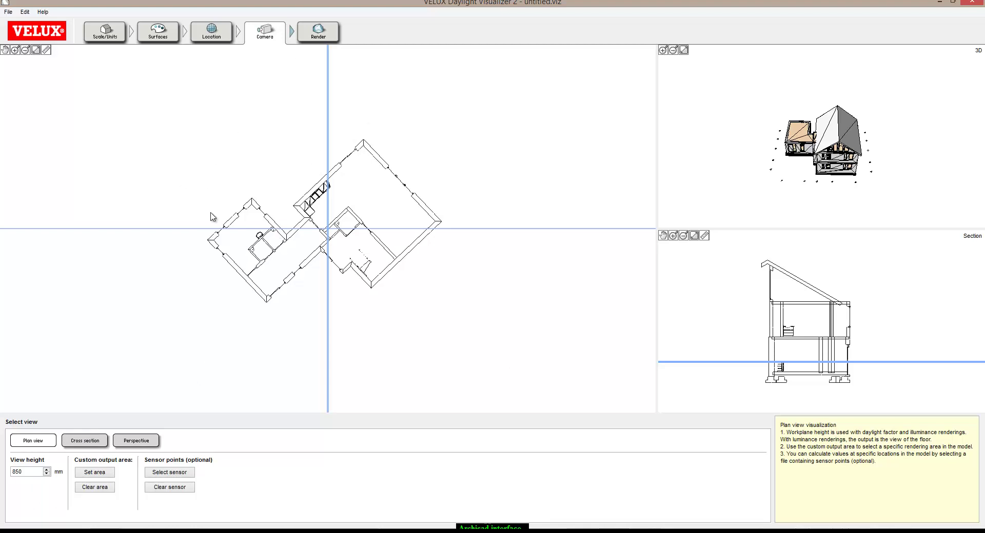
Place a perspective camera in the large room, rotated to 333° toward the windows
left_click(96, 442)
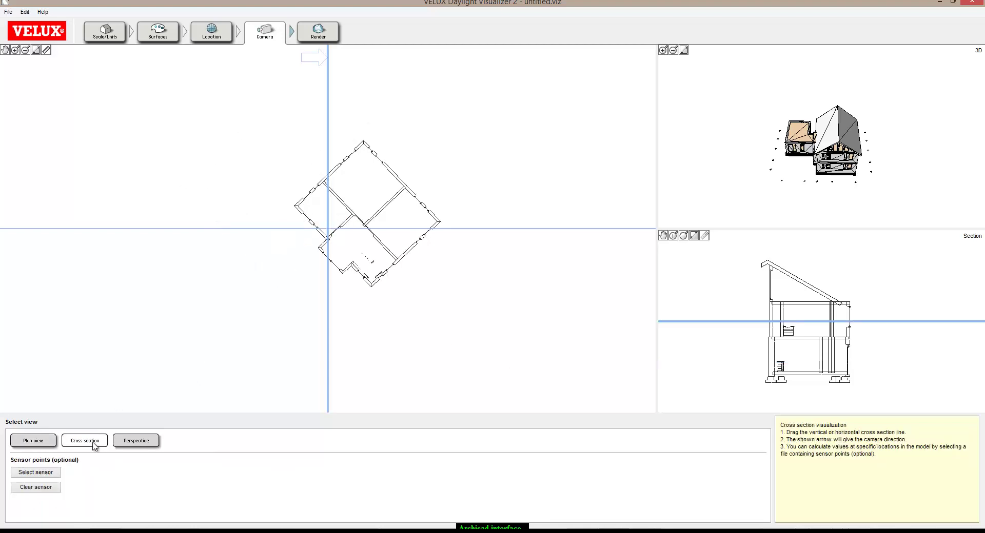
left_click(134, 444)
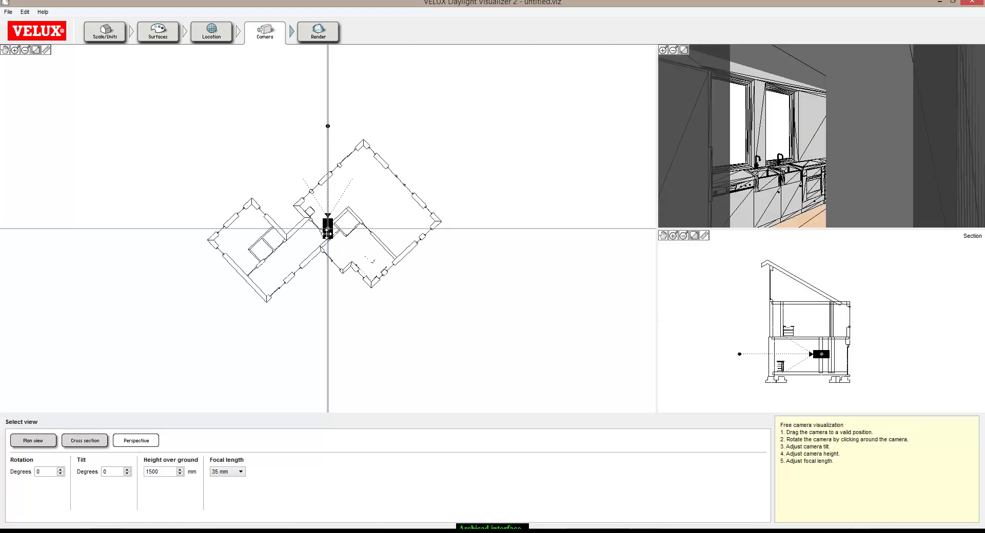
left_click_drag(328, 228, 386, 212)
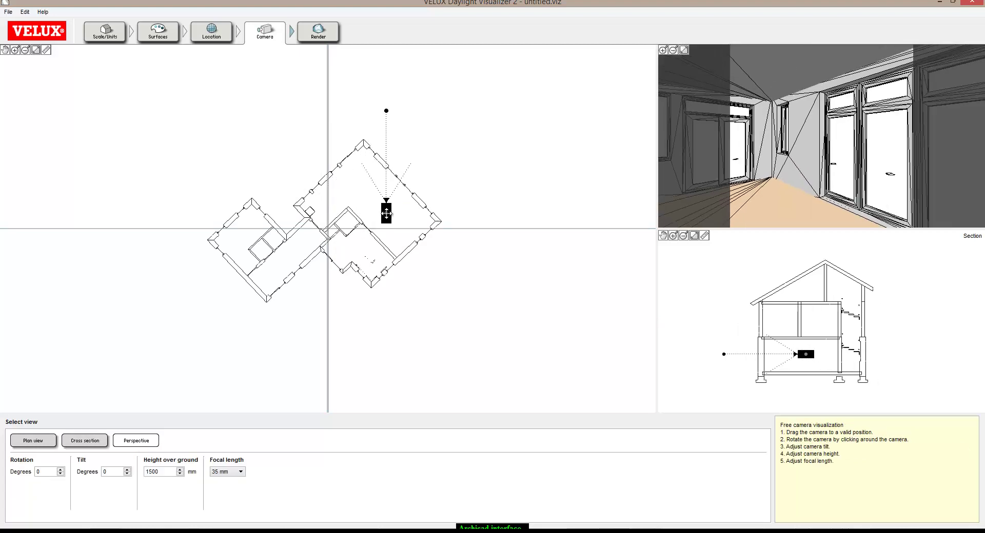
left_click_drag(387, 113, 339, 119)
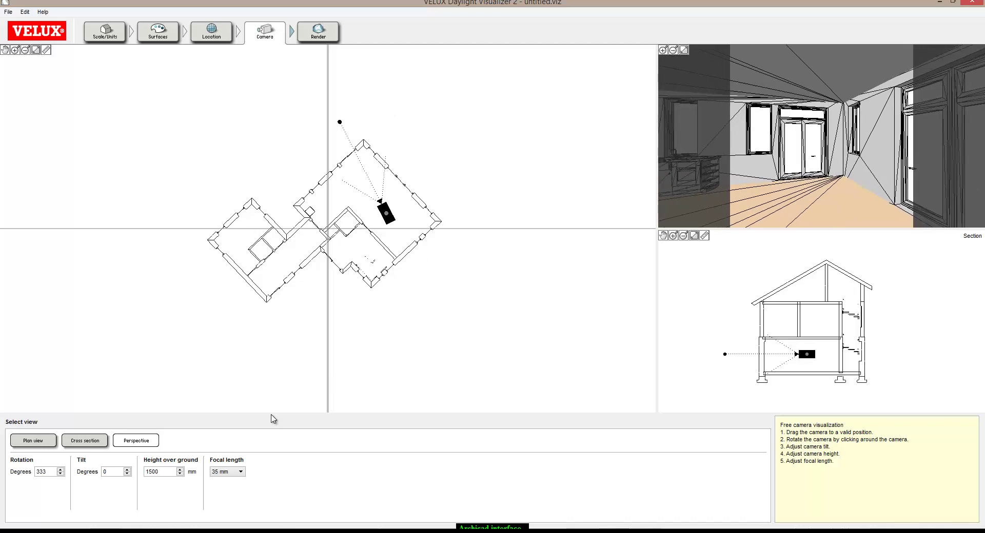
Render a luminance image of the camera view and briefly view it in false colour
left_click(314, 33)
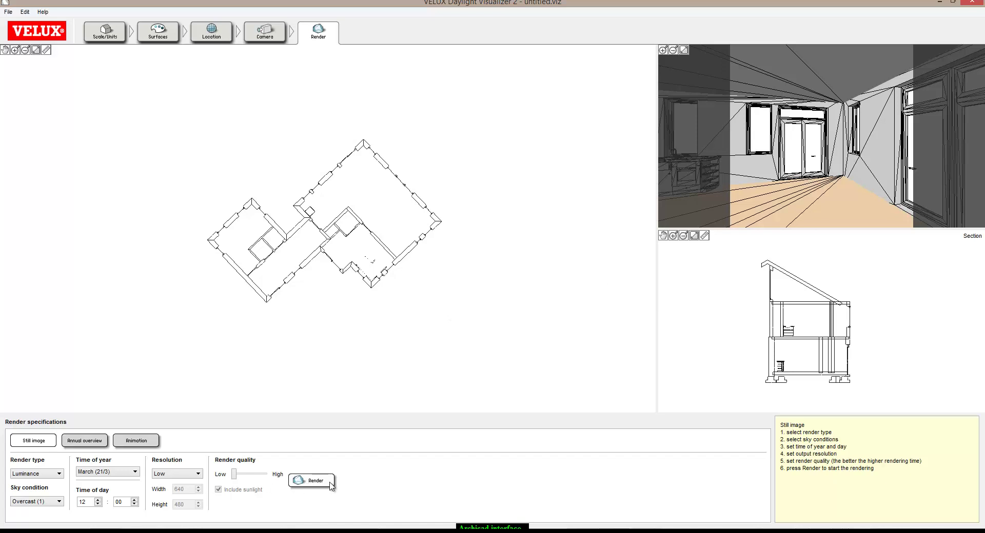
left_click(330, 485)
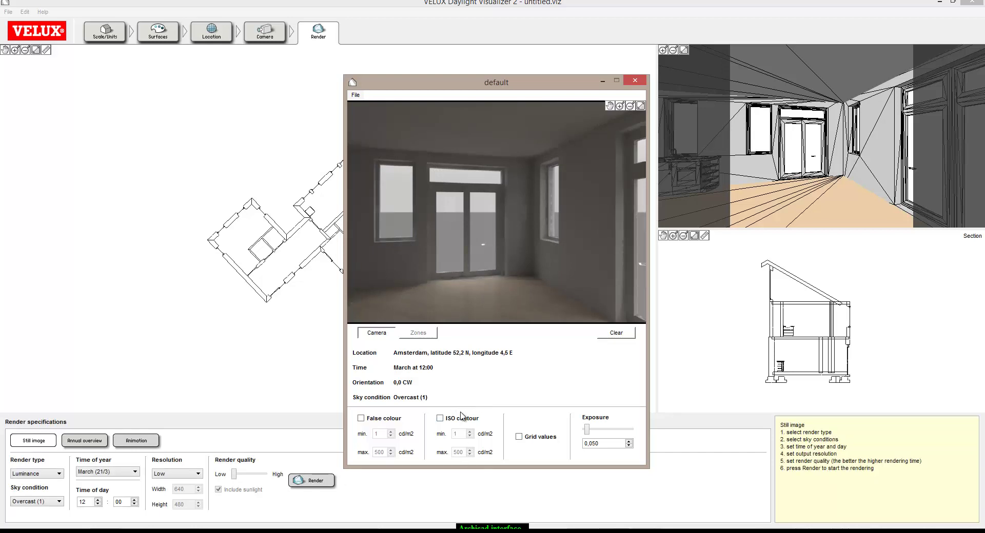
left_click(361, 419)
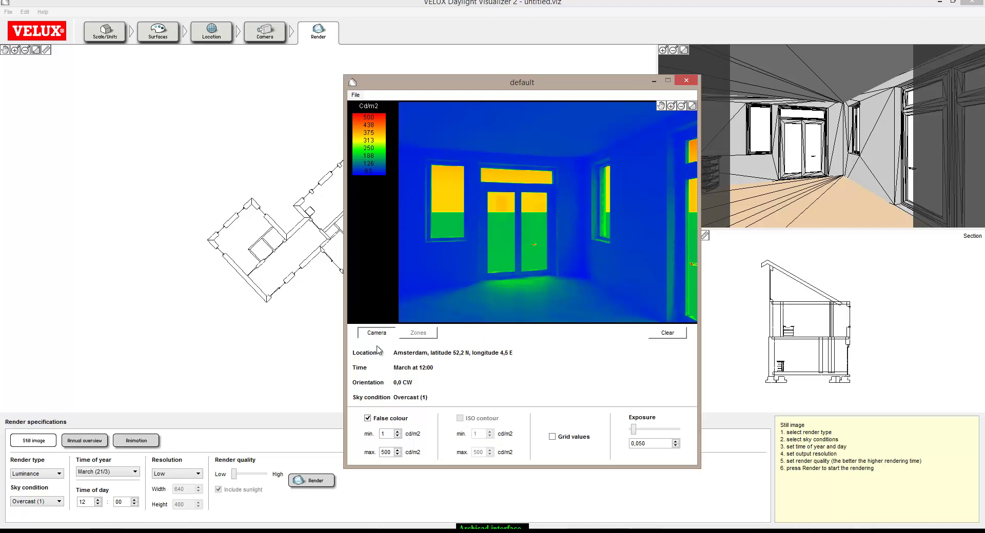
left_click(367, 419)
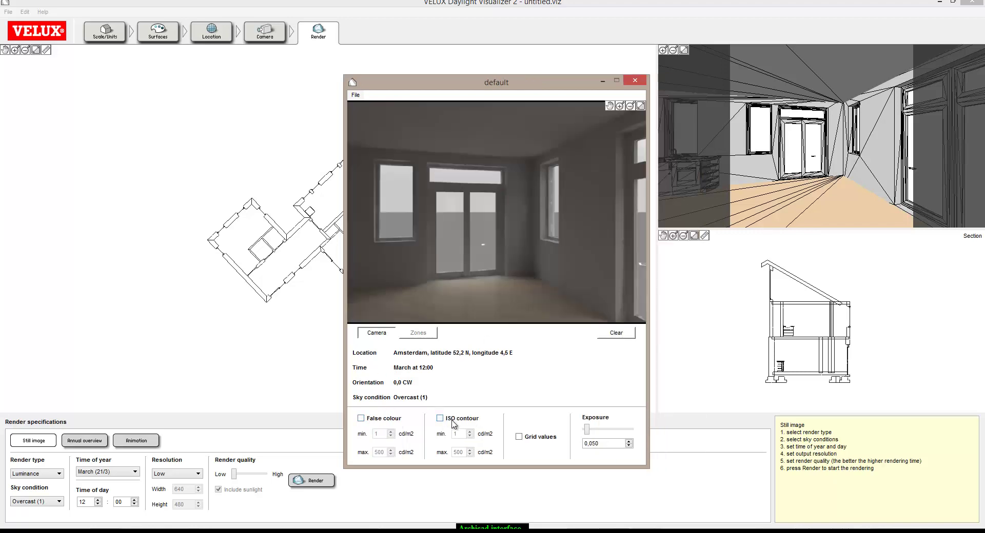
Show and then remove the luminance iso-contours, and close the render window
left_click(440, 418)
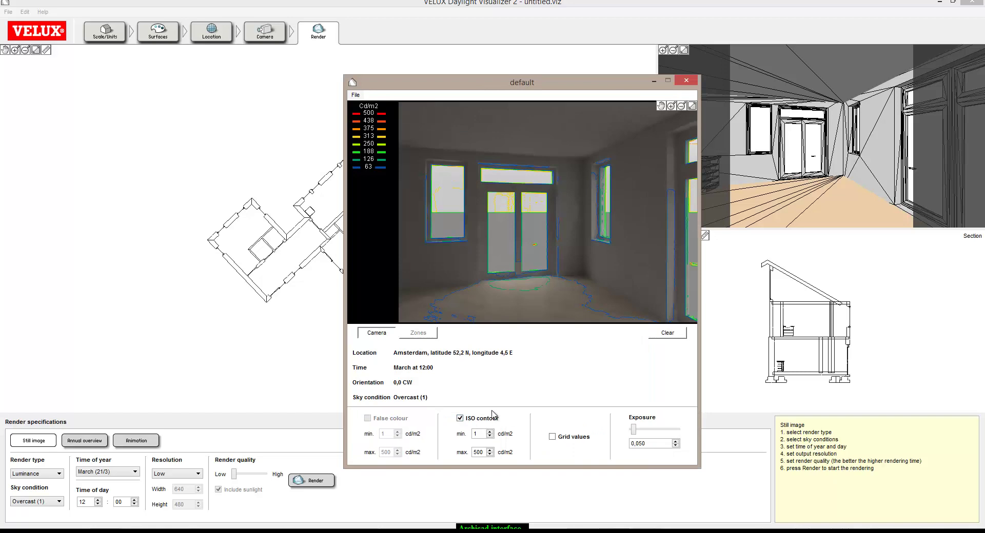
left_click(477, 419)
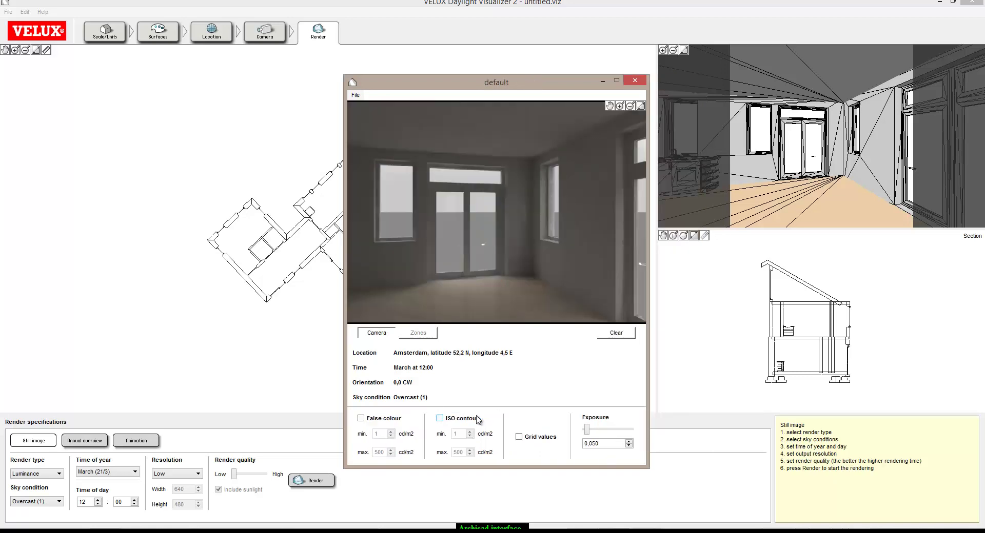
left_click(633, 81)
left_click(58, 478)
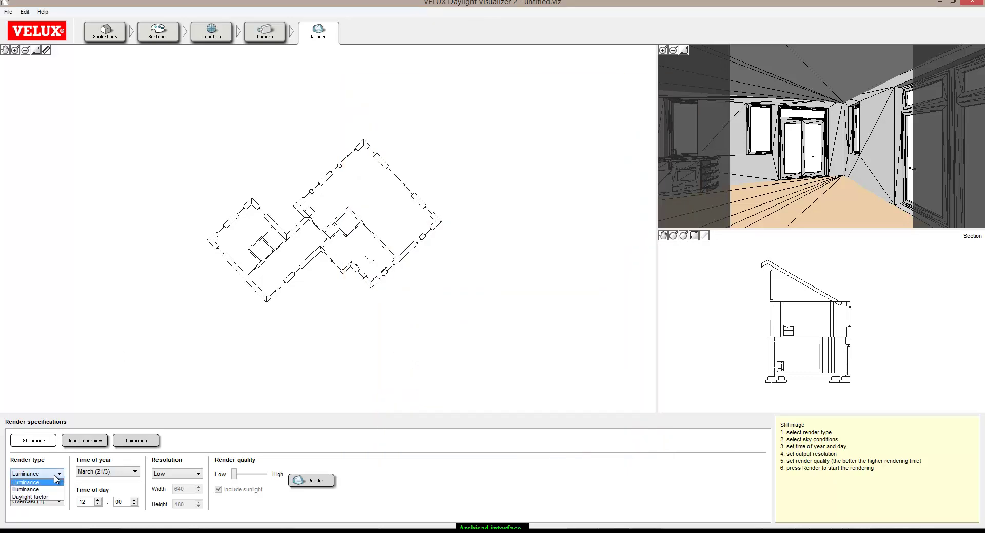
Render a Daylight factor image and mark an area over the house to read its average
left_click(31, 497)
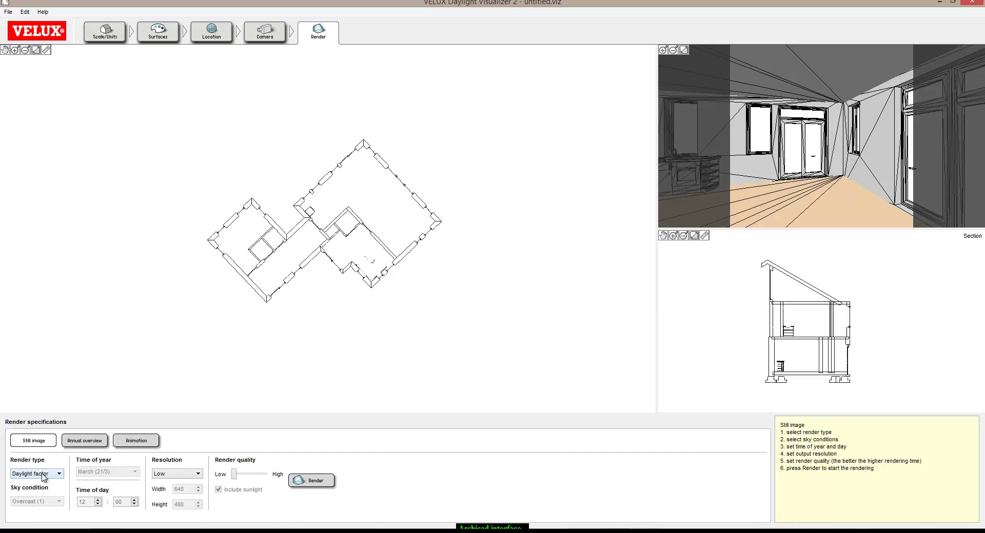
left_click(314, 480)
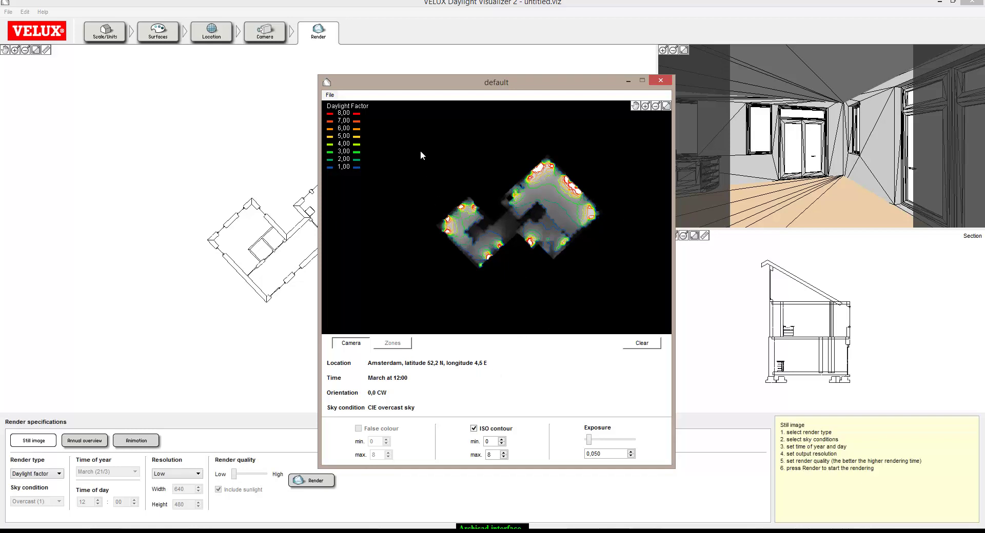
left_click_drag(564, 260, 611, 288)
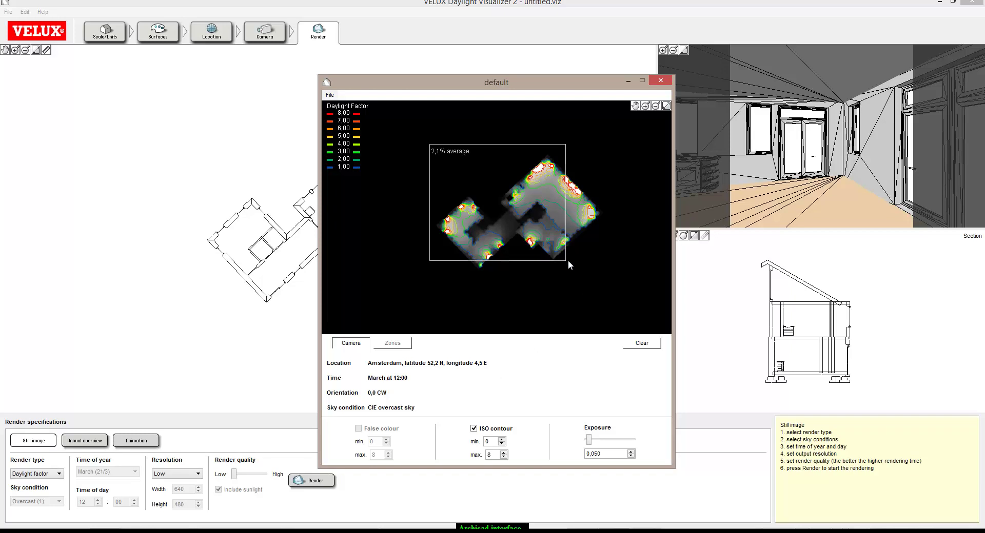